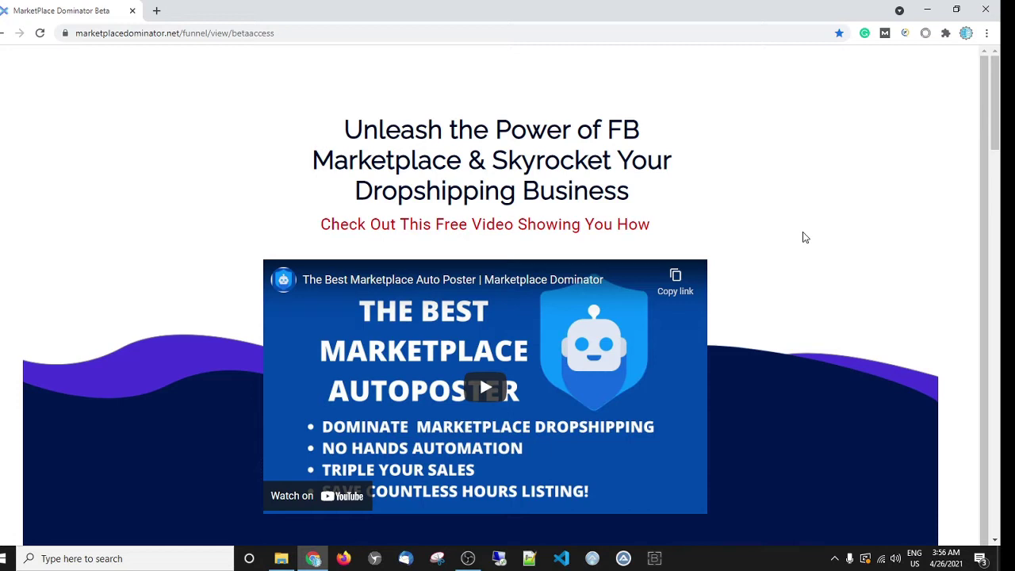
Scroll the beta page past the 3 Easy Steps section down to the four Some Ideas cards.
{"action": "scroll", "coordinate": [664, 179], "scroll_direction": "down", "scroll_amount": 1}
{"action": "scroll", "coordinate": [804, 265], "scroll_direction": "down", "scroll_amount": 4}
{"action": "scroll", "coordinate": [804, 265], "scroll_direction": "down", "scroll_amount": 3}
{"action": "scroll", "coordinate": [804, 265], "scroll_direction": "down", "scroll_amount": 2}
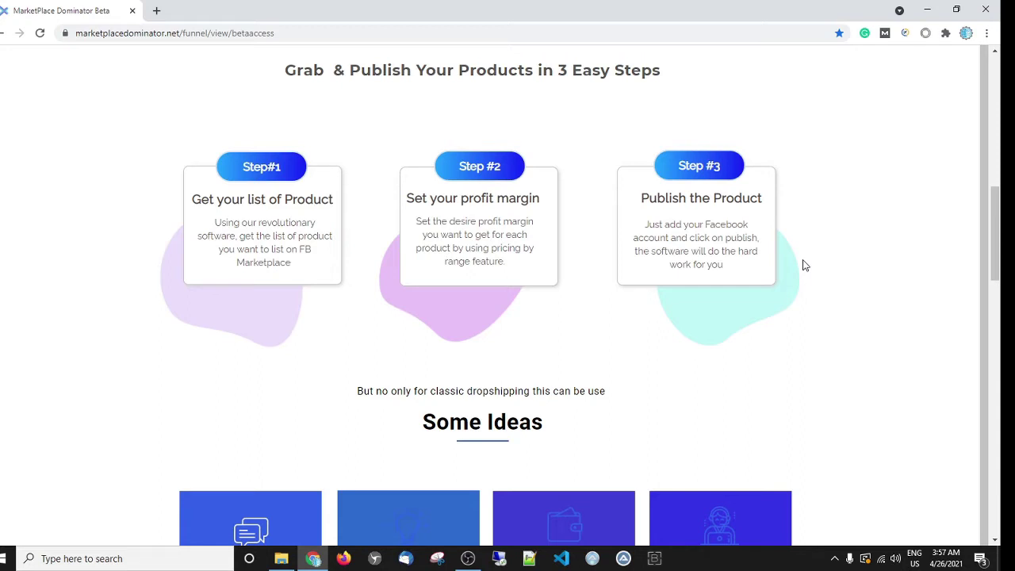
{"action": "scroll", "coordinate": [805, 265], "scroll_direction": "down", "scroll_amount": 2}
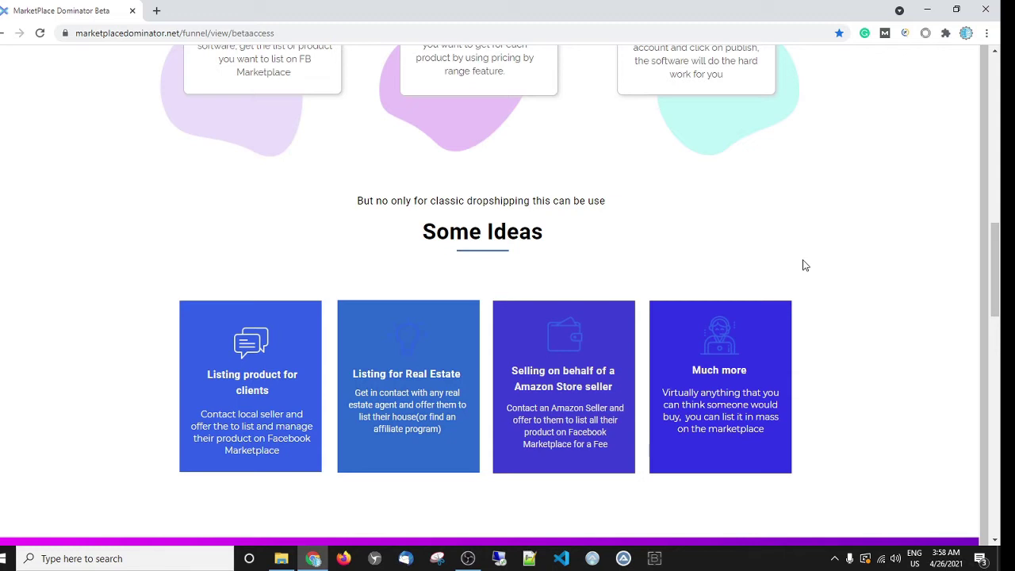
Launch FBMarketplaceDominator.exe from the E:\Projects\FB Marketplace Dominator\FBMarketplaceDominator folder.
{"action": "left_click", "coordinate": [280, 562]}
{"action": "double_click", "coordinate": [434, 361]}
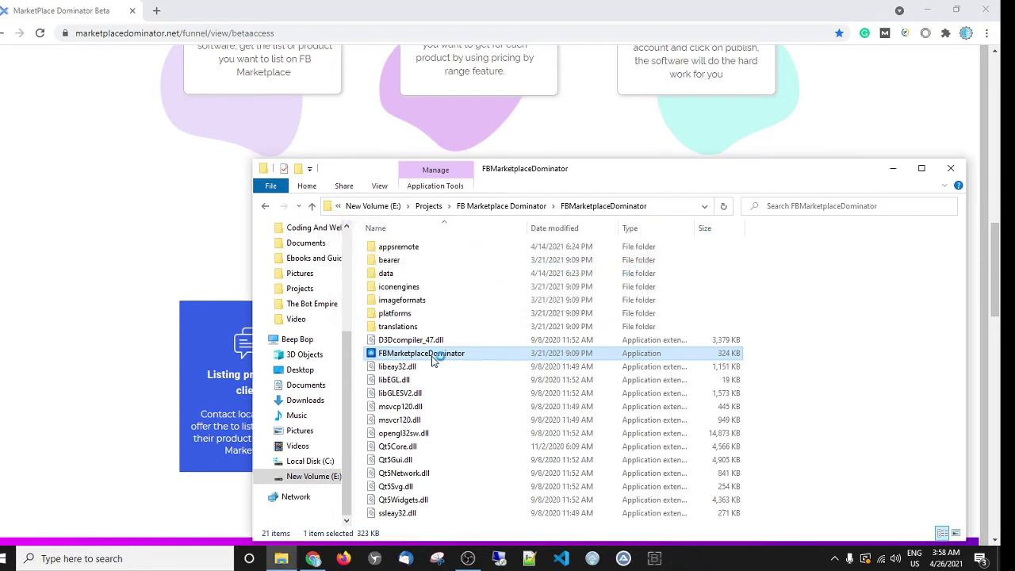
Start Marketplace Dominator maximized and put the cursor in the Facebook Account Setting username field.
{"action": "double_click", "coordinate": [432, 357]}
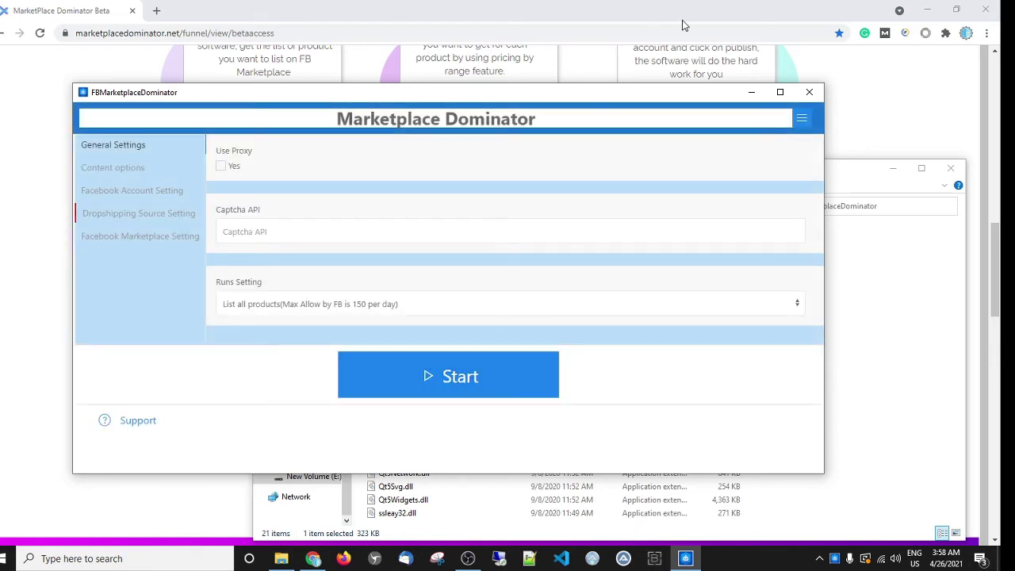
{"action": "left_click", "coordinate": [780, 92]}
{"action": "left_click", "coordinate": [42, 111]}
{"action": "left_click", "coordinate": [211, 87]}
{"action": "left_click", "coordinate": [12, 62]}
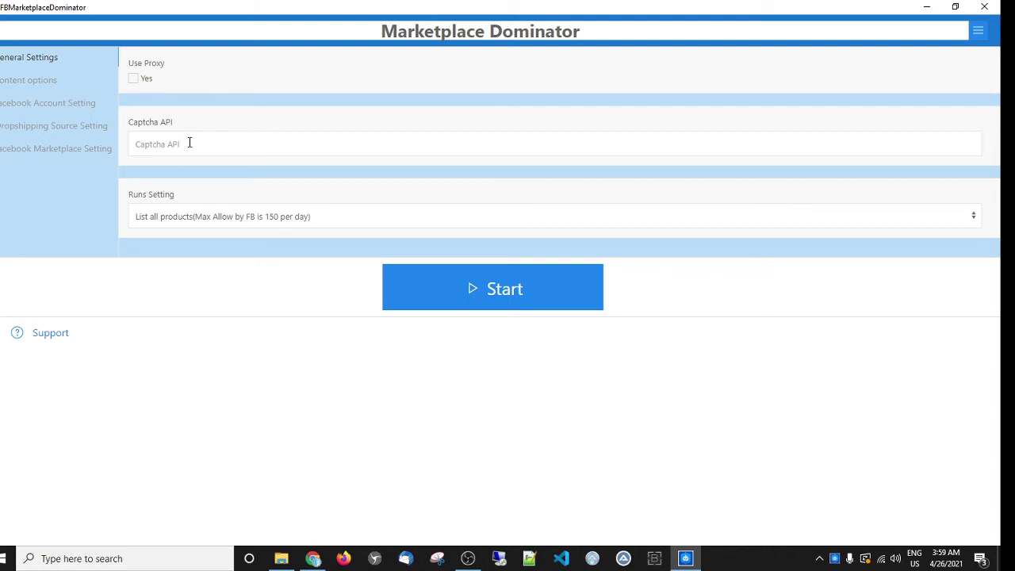
{"action": "left_click", "coordinate": [299, 221]}
{"action": "left_click", "coordinate": [299, 220]}
Open Facebook Marketplace Setting and check the Price Markup, keeping it at 0.
{"action": "left_click", "coordinate": [62, 151]}
{"action": "scroll", "coordinate": [173, 113], "scroll_direction": "down", "scroll_amount": 3}
{"action": "left_click", "coordinate": [160, 380]}
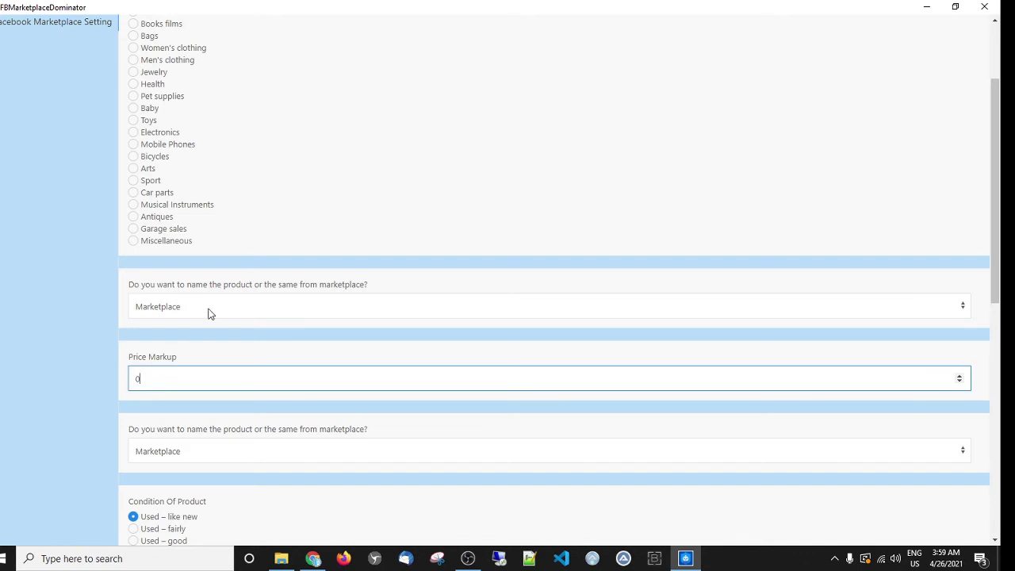
Select the selling Location field and look back over the product category and other Marketplace settings.
{"action": "scroll", "coordinate": [226, 349], "scroll_direction": "down", "scroll_amount": 2}
{"action": "scroll", "coordinate": [190, 400], "scroll_direction": "down", "scroll_amount": 3}
{"action": "scroll", "coordinate": [195, 383], "scroll_direction": "down", "scroll_amount": 3}
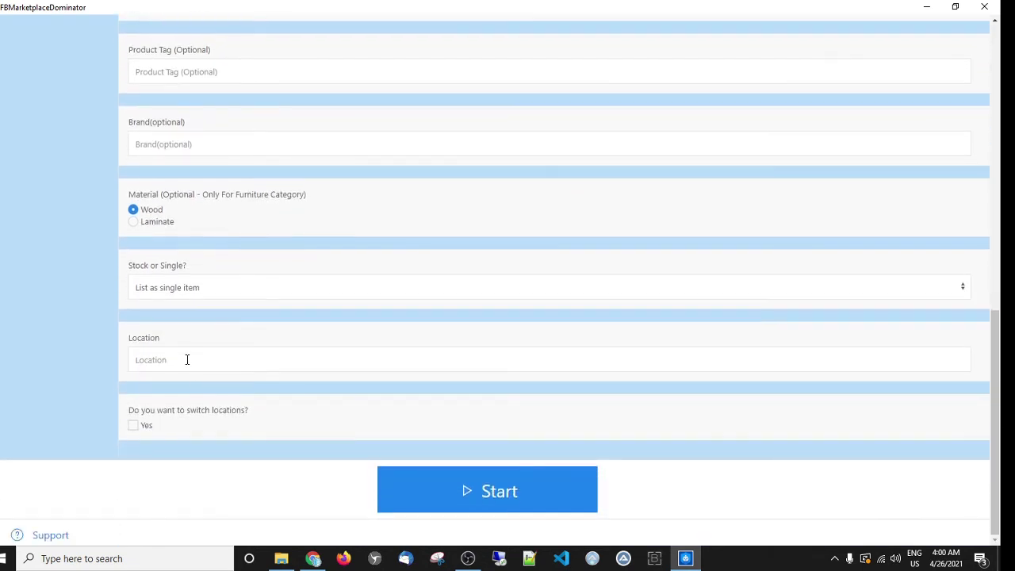
{"action": "left_click", "coordinate": [188, 360]}
{"action": "scroll", "coordinate": [186, 358], "scroll_direction": "up", "scroll_amount": 5}
{"action": "scroll", "coordinate": [174, 380], "scroll_direction": "down", "scroll_amount": 5}
{"action": "scroll", "coordinate": [172, 411], "scroll_direction": "up", "scroll_amount": 3}
{"action": "scroll", "coordinate": [172, 413], "scroll_direction": "up", "scroll_amount": 6}
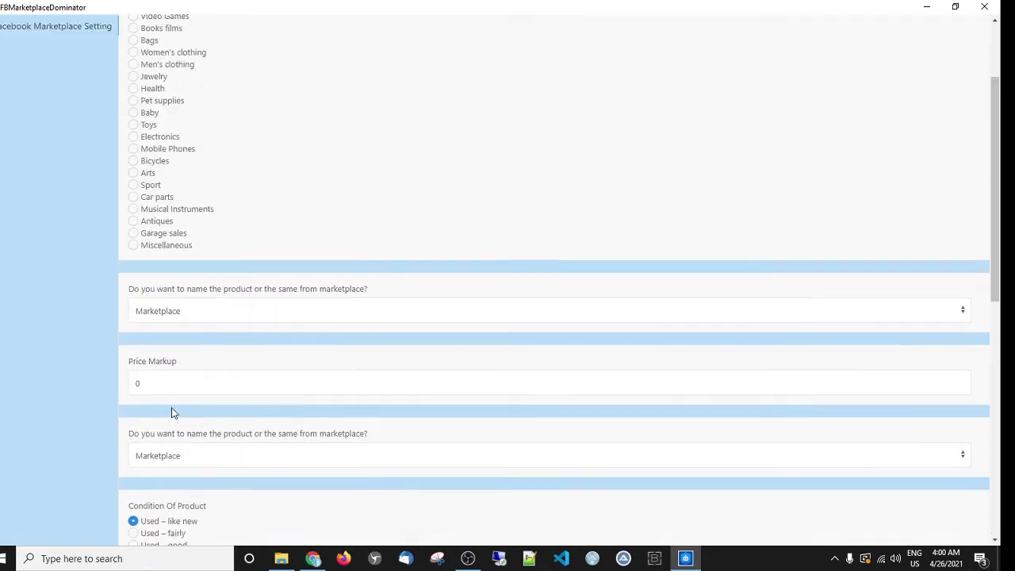
{"action": "scroll", "coordinate": [173, 412], "scroll_direction": "up", "scroll_amount": 2}
Keep Amazon as the dropshipping source website, leaving Path to file empty.
{"action": "left_click", "coordinate": [62, 133]}
{"action": "left_click", "coordinate": [186, 93]}
{"action": "left_click", "coordinate": [198, 155]}
{"action": "left_click", "coordinate": [970, 157]}
{"action": "left_click", "coordinate": [667, 342]}
Show the Content options page with its Spinrewriter, word removal and negative-word replacement checkboxes.
{"action": "left_click", "coordinate": [48, 82]}
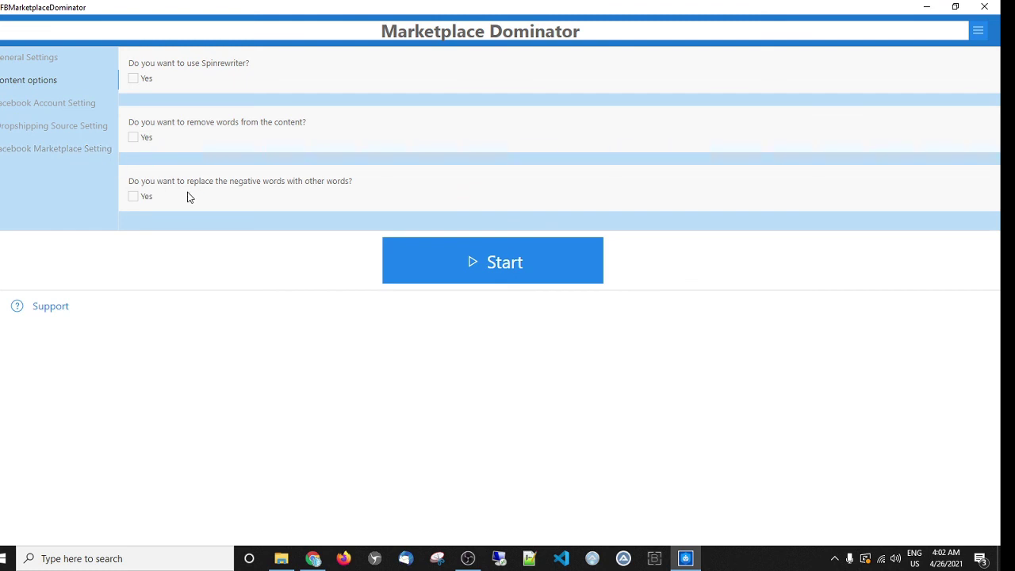
{"action": "left_click", "coordinate": [429, 268]}
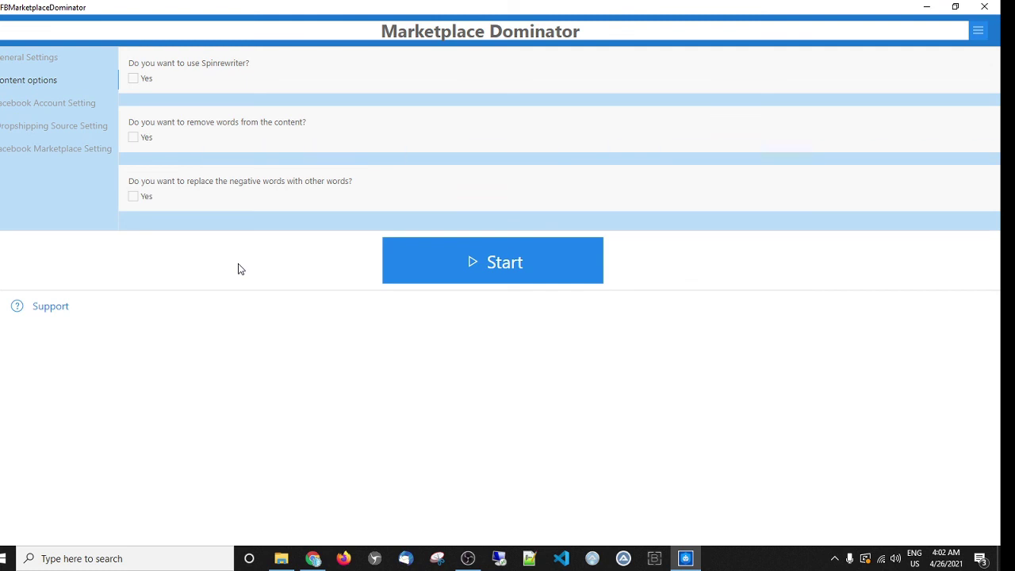